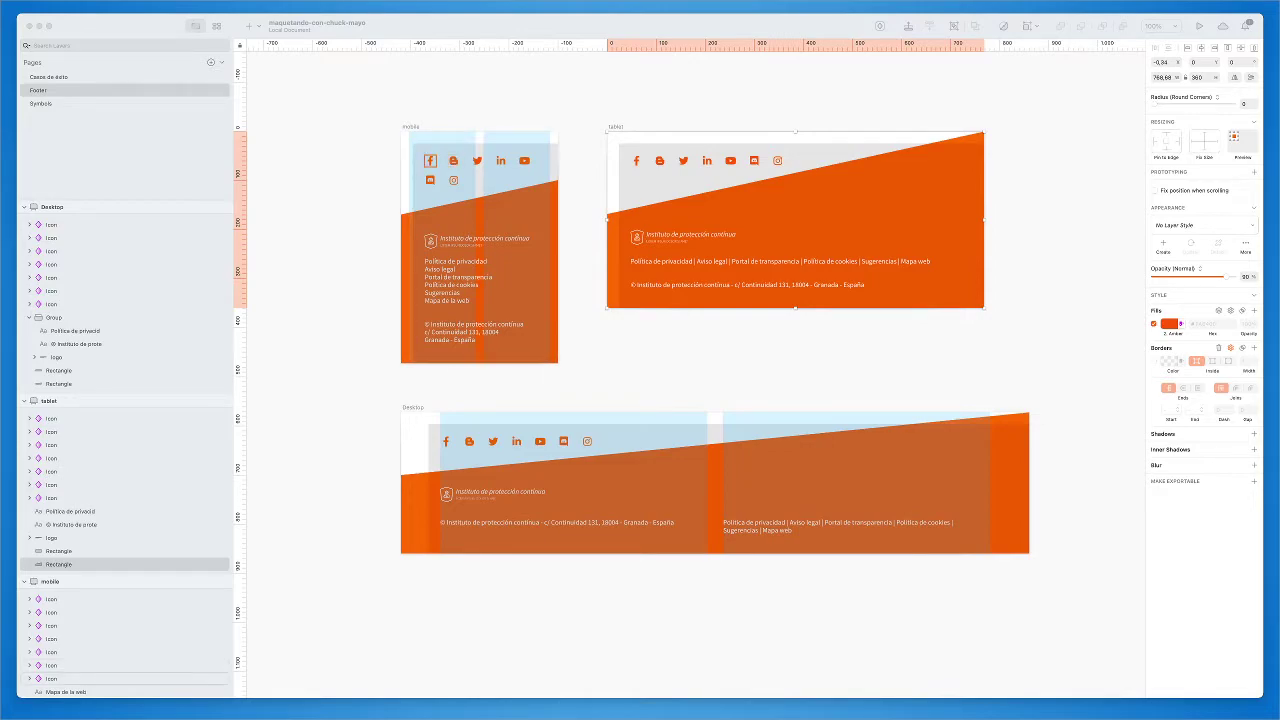
# Select and copy all seven social icons on the mobile artboard.
pyautogui.click(430, 160)
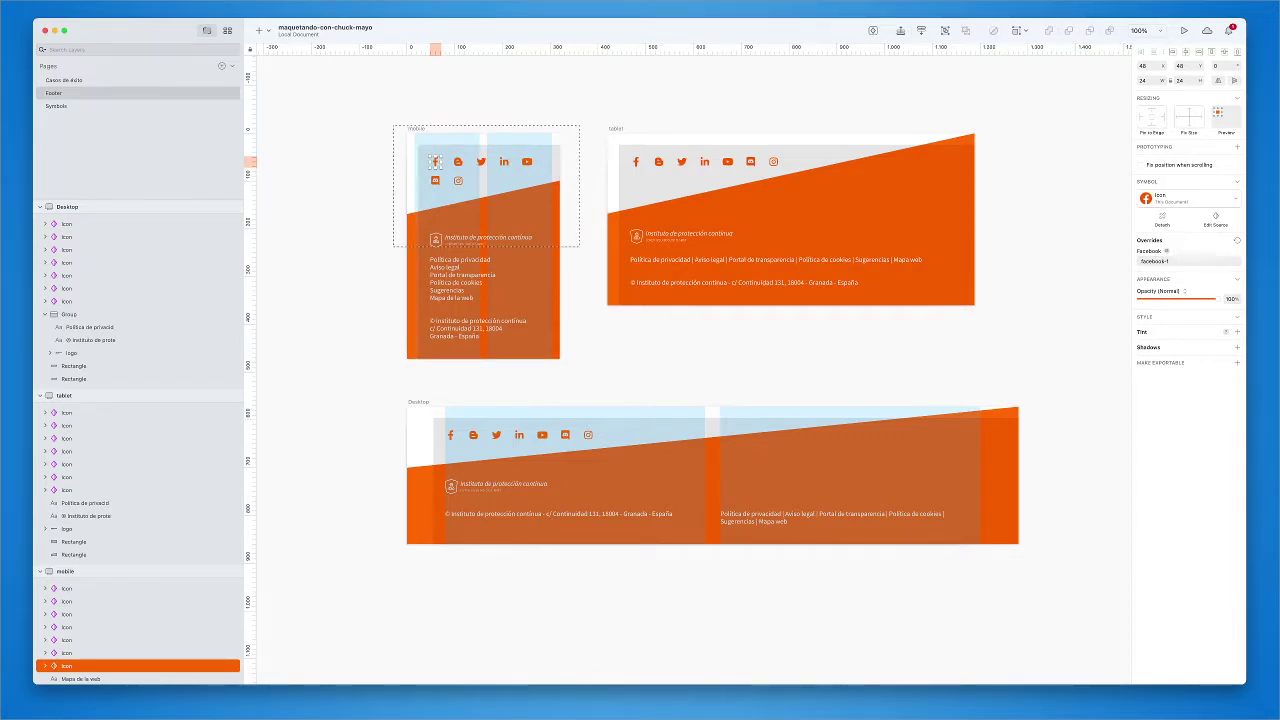
pyautogui.scroll(5, 435, 130)
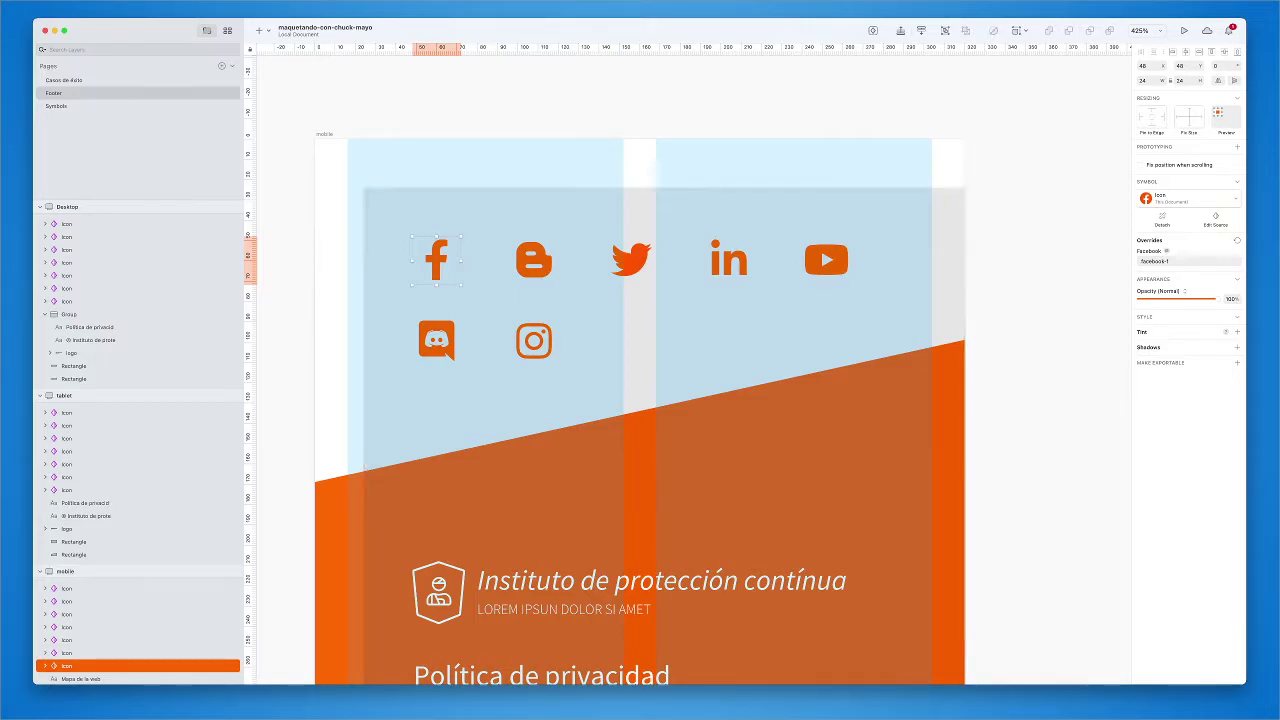
pyautogui.keyDown('shift'); pyautogui.click(533, 262); pyautogui.keyUp('shift')
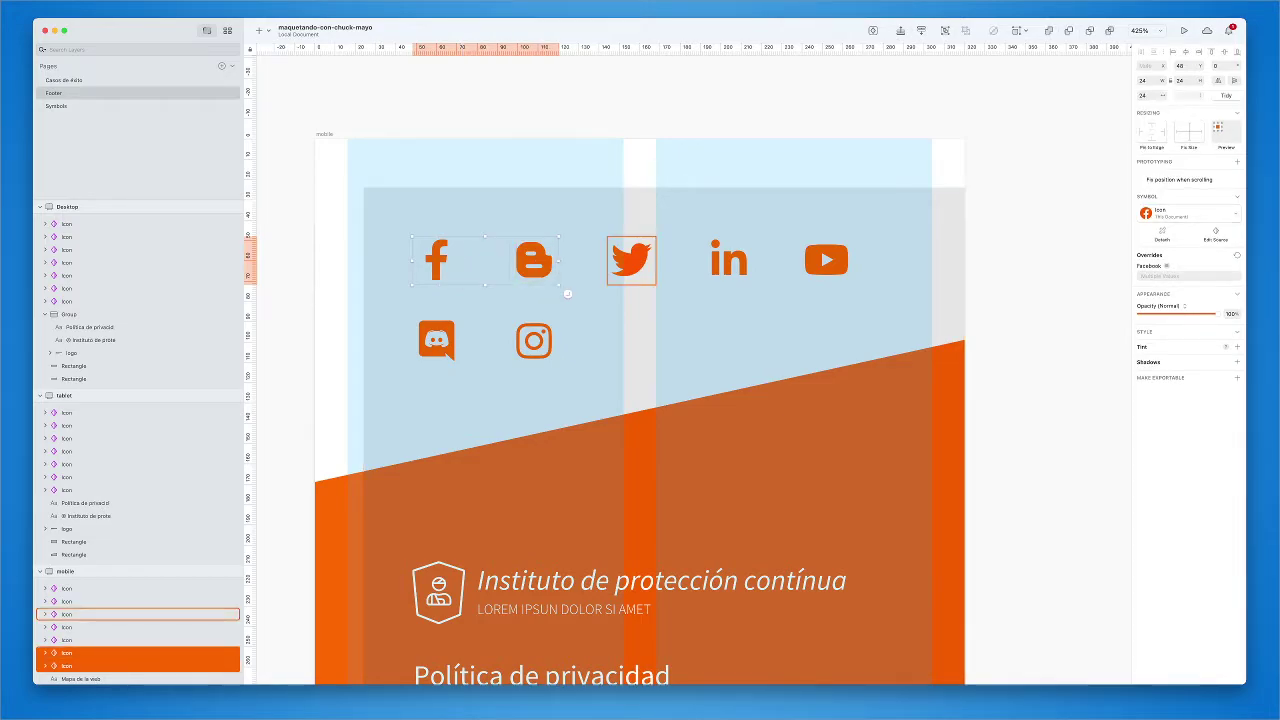
pyautogui.keyDown('shift'); pyautogui.click(630, 260); pyautogui.keyUp('shift')
pyautogui.keyDown('shift'); pyautogui.click(728, 260); pyautogui.keyUp('shift')
pyautogui.keyDown('shift'); pyautogui.click(826, 260); pyautogui.keyUp('shift')
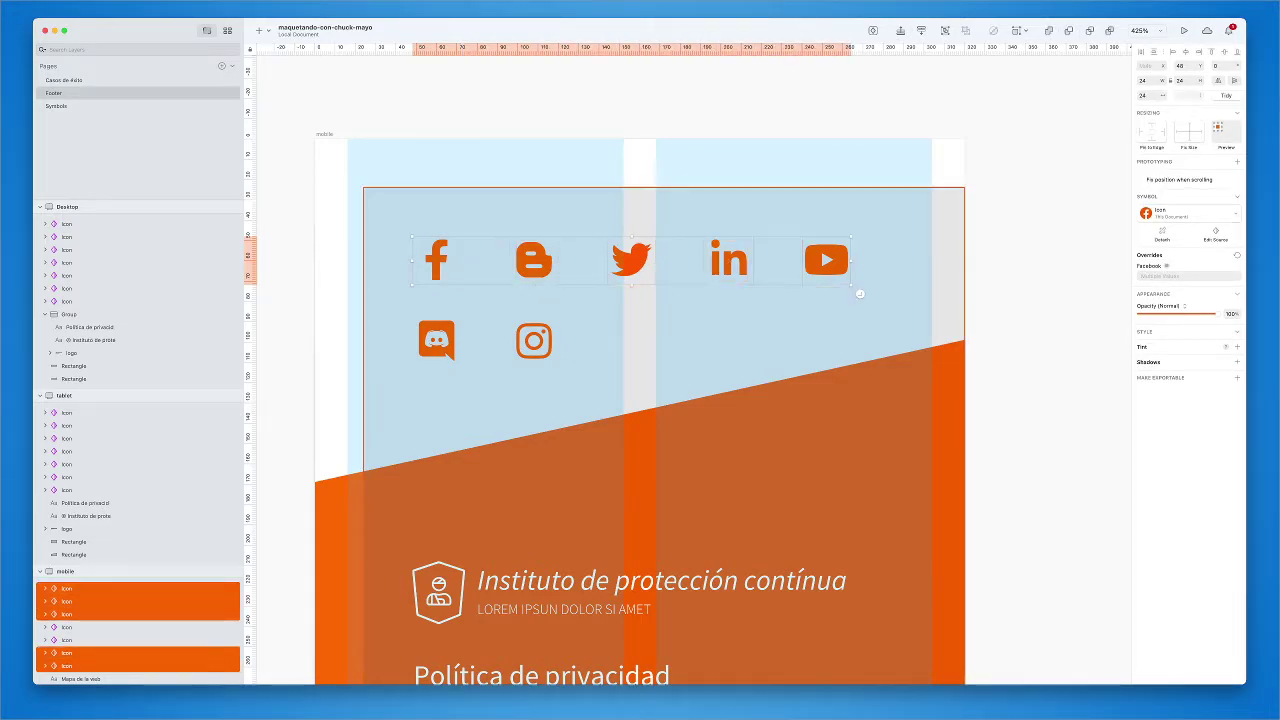
pyautogui.keyDown('shift'); pyautogui.click(436, 340); pyautogui.keyUp('shift')
pyautogui.keyDown('shift'); pyautogui.click(533, 341); pyautogui.keyUp('shift')
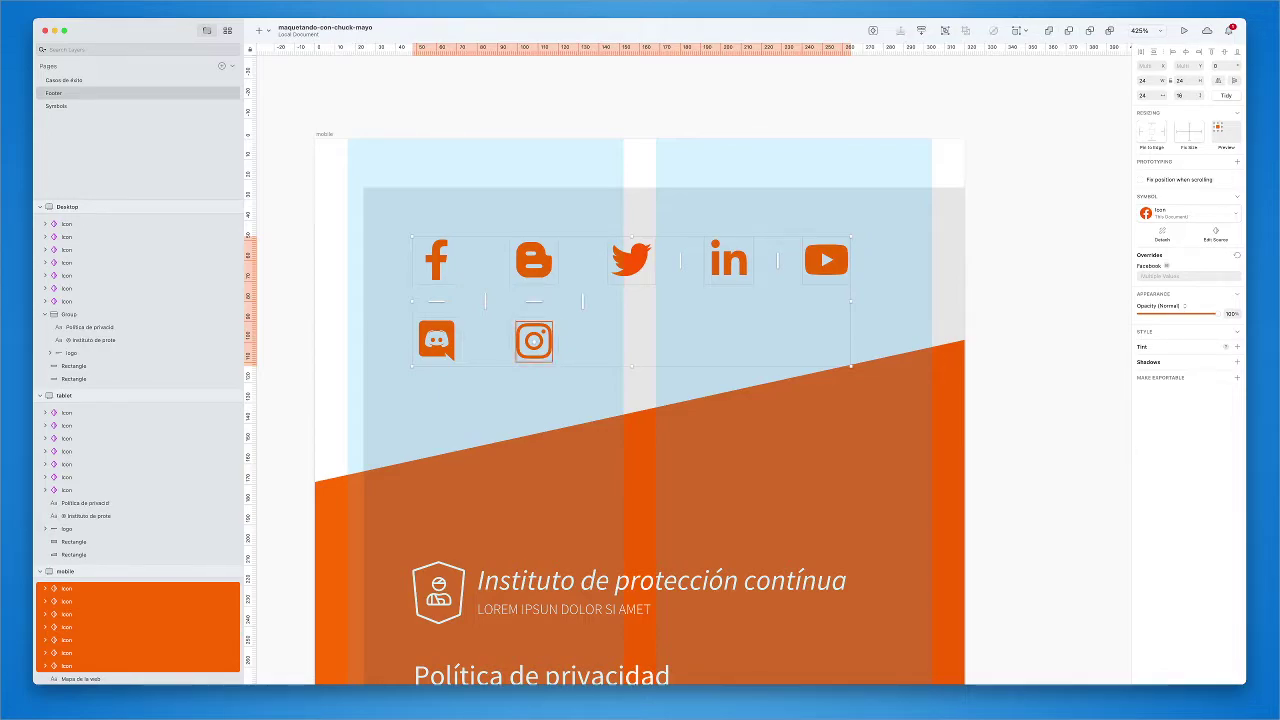
# Draw a new artboard about 206 by 34 px in the empty area above the mobile artboard.
pyautogui.scroll(10, 690, 370)
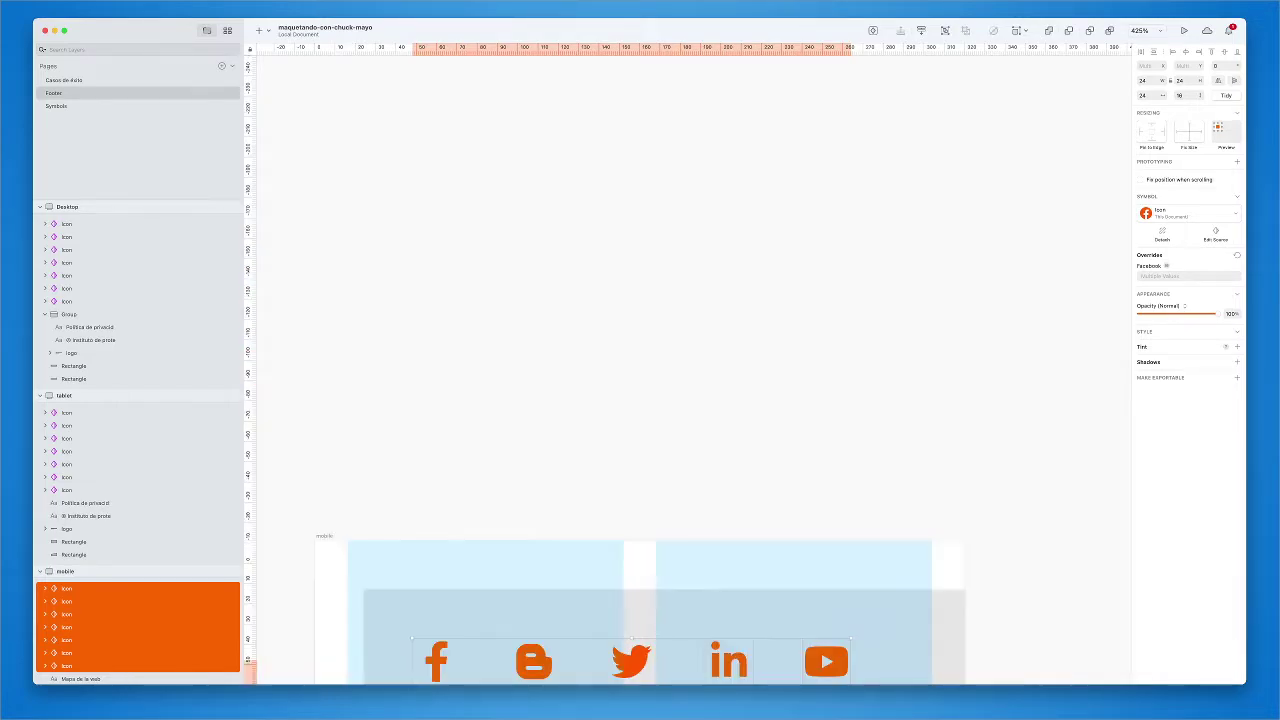
pyautogui.hscroll(-3, 690, 370)
pyautogui.click(54, 92)
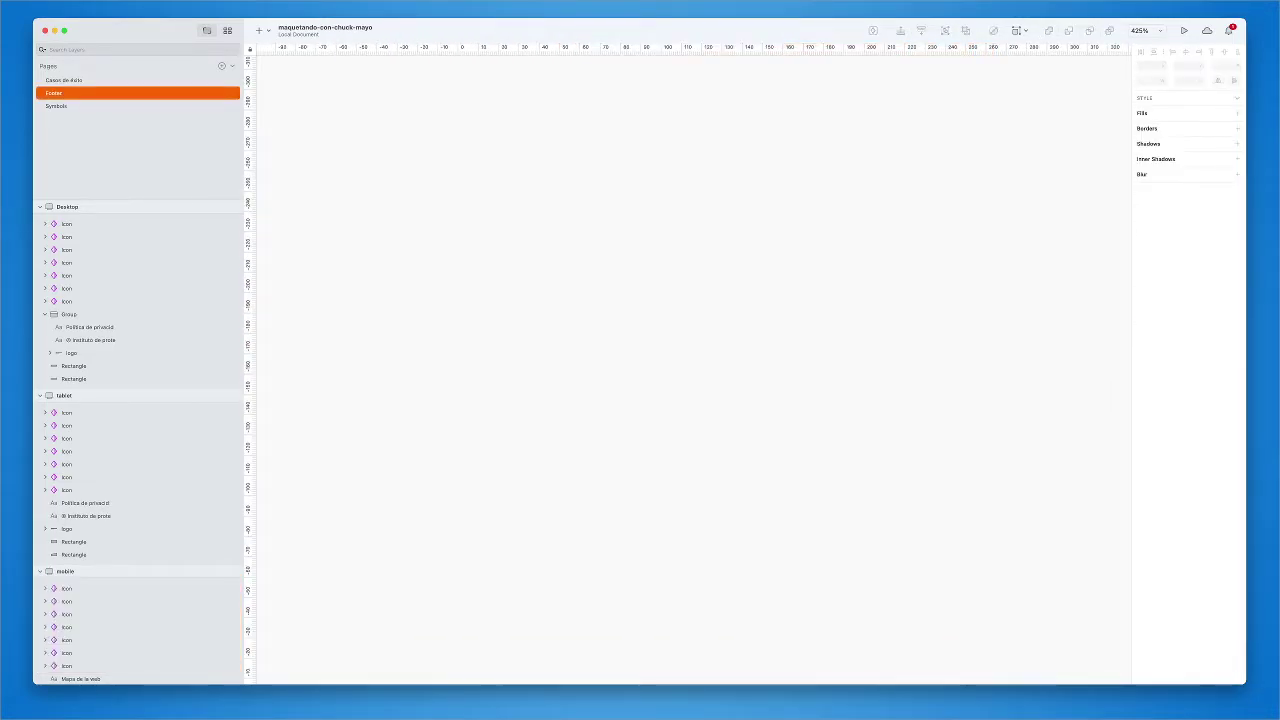
pyautogui.scroll(-5, 690, 400)
pyautogui.scroll(3, 548, 490)
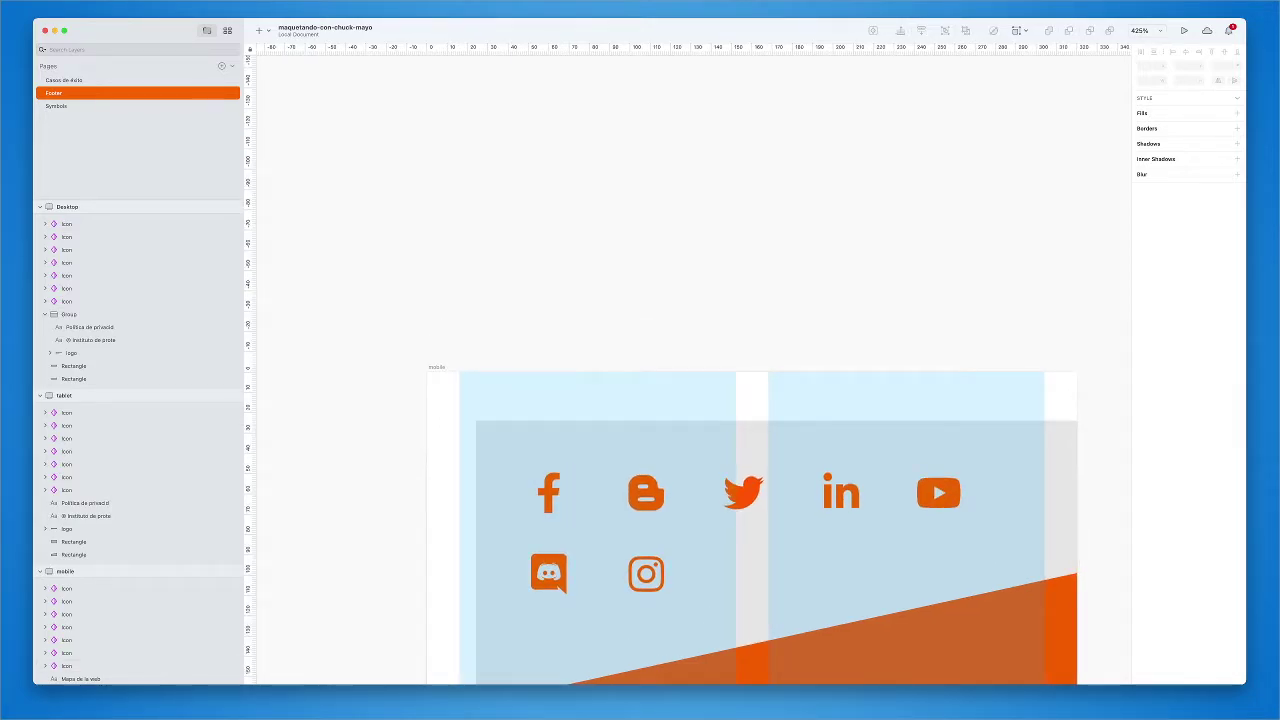
pyautogui.press('a')
pyautogui.moveTo(429, 138); pyautogui.dragTo(884, 593)
pyautogui.moveTo(884, 270); pyautogui.dragTo(848, 208)
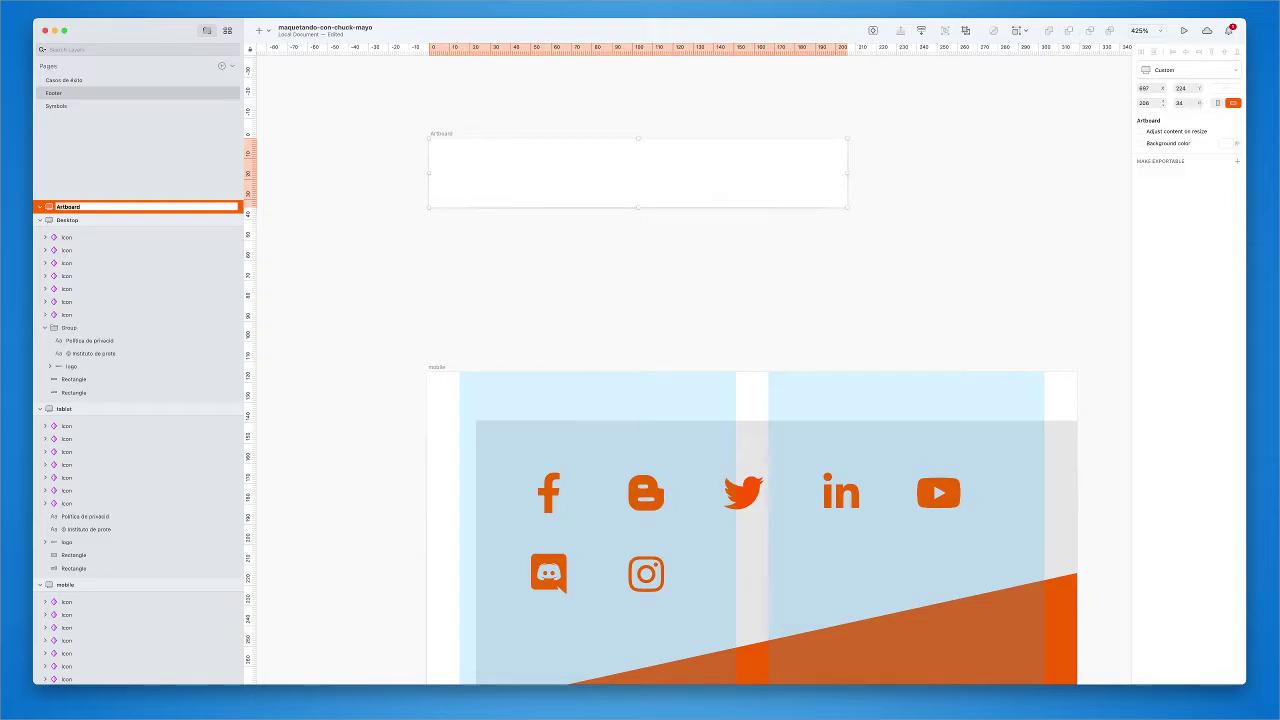
# Set the new artboard's width to 24*7 (168 px) and its height to 24 px.
pyautogui.click(1146, 103)
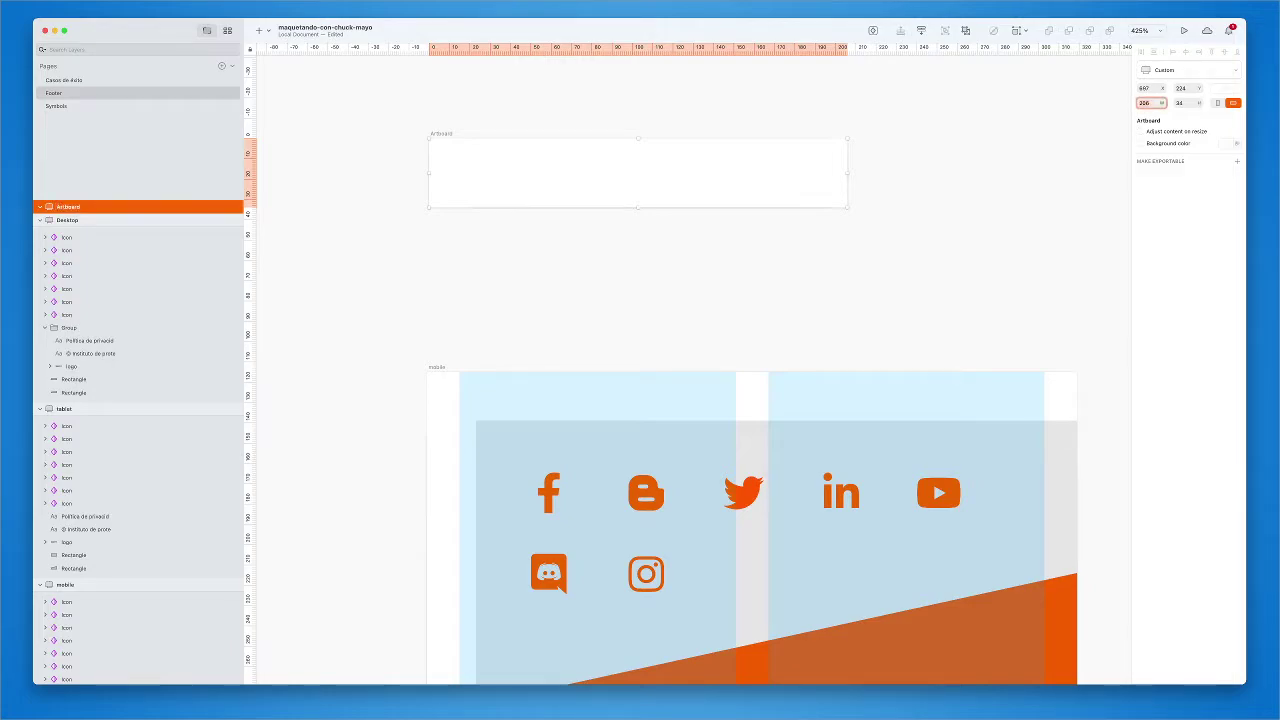
pyautogui.write('24*7')
pyautogui.press('Tab')
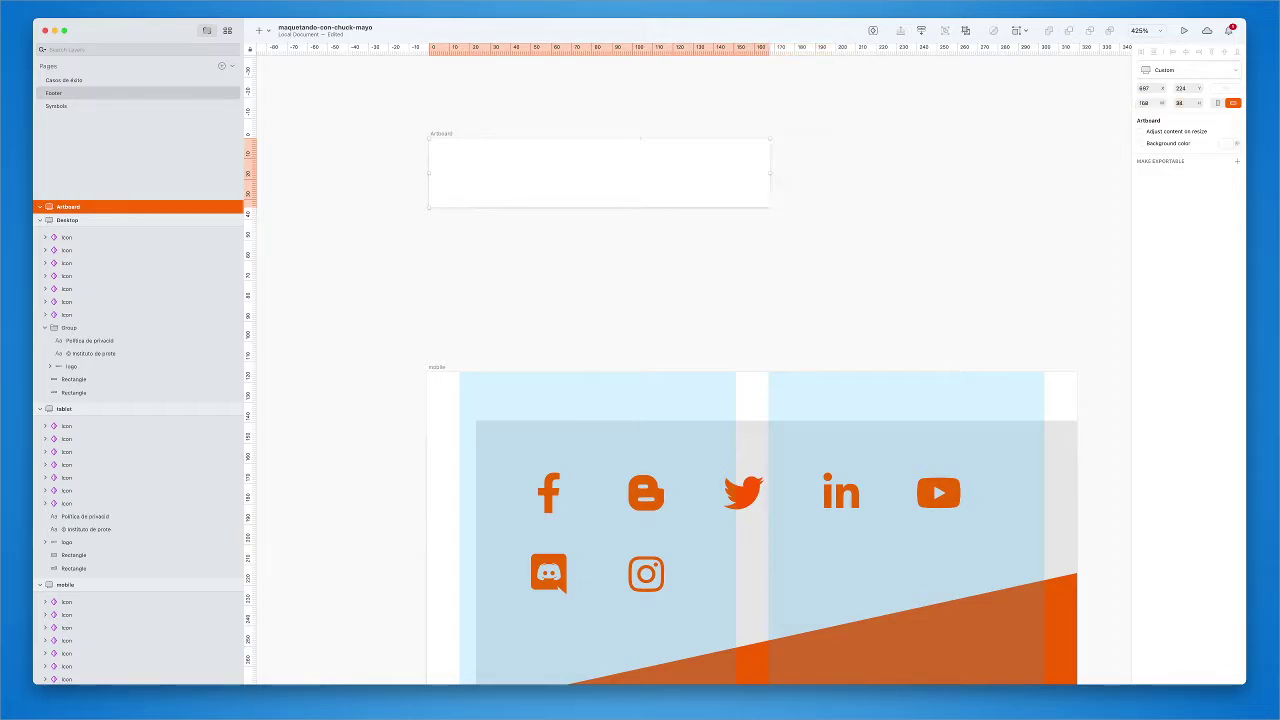
pyautogui.press('Return')
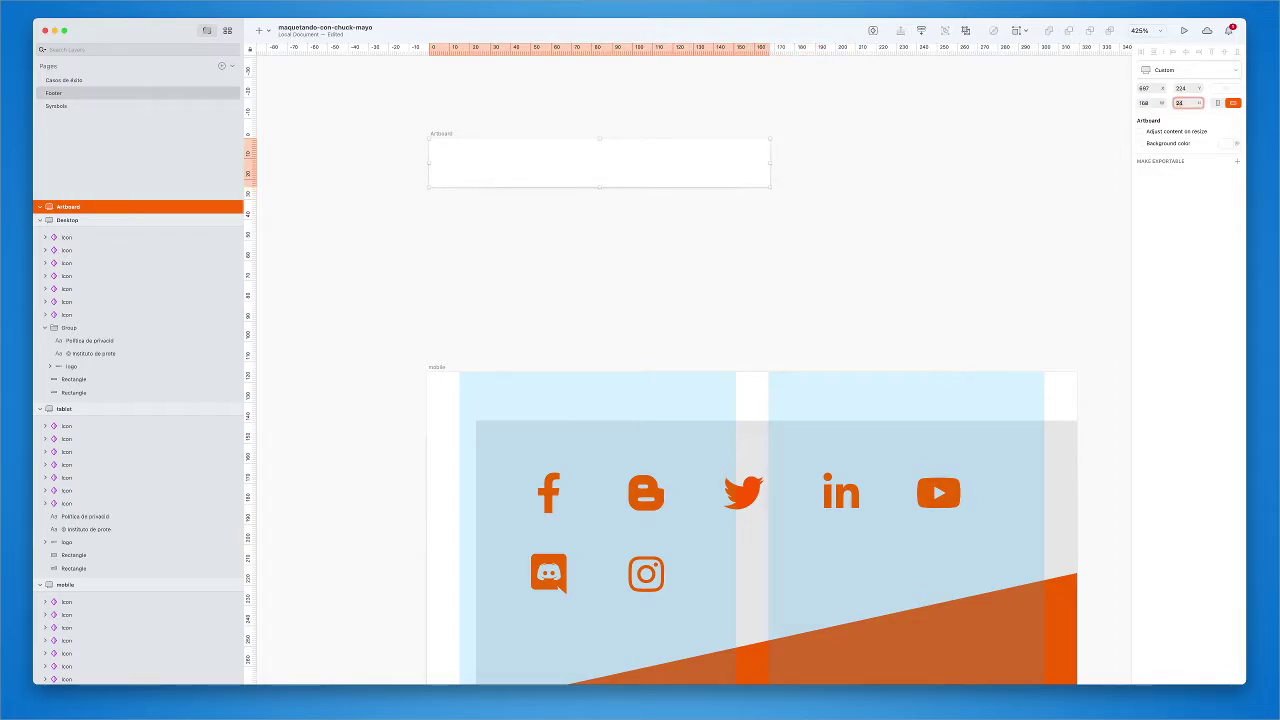
# Paste the seven copied social icons into the new artboard, aligned to its upper-left corner.
pyautogui.press('Escape')
pyautogui.press('Escape')
pyautogui.click(600, 162)
pyautogui.press('super+v')
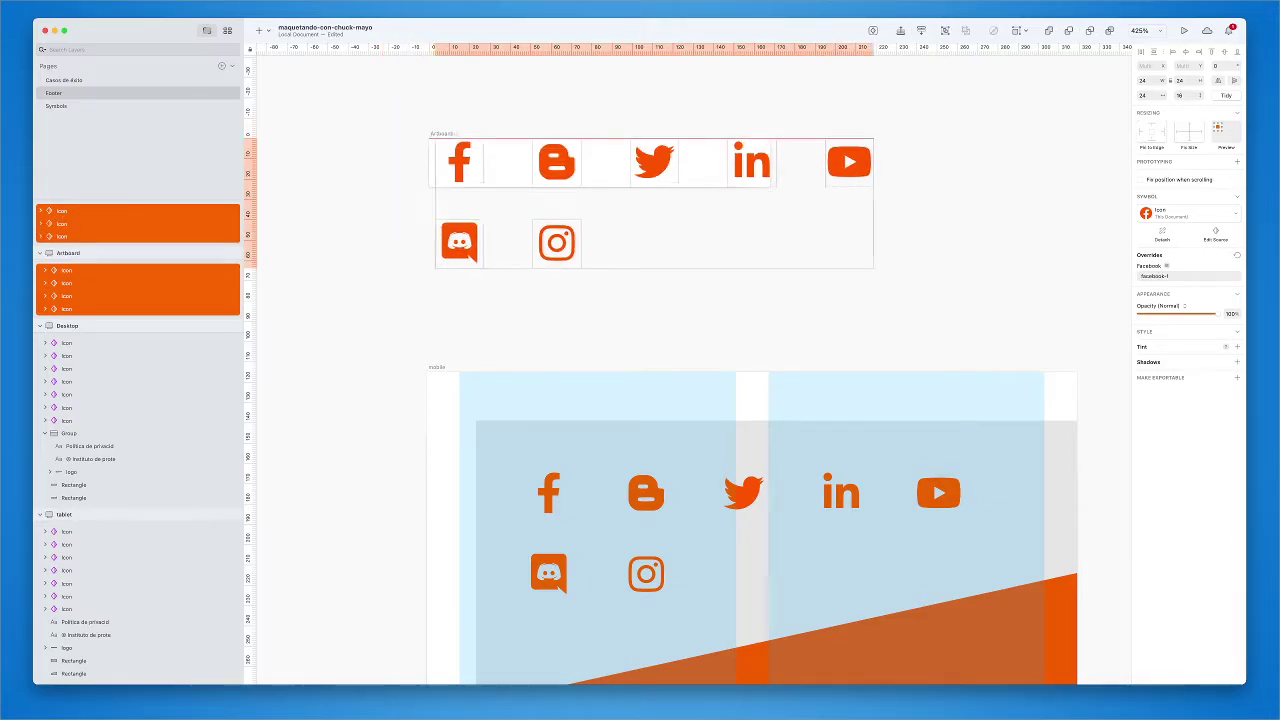
pyautogui.click(550, 162)
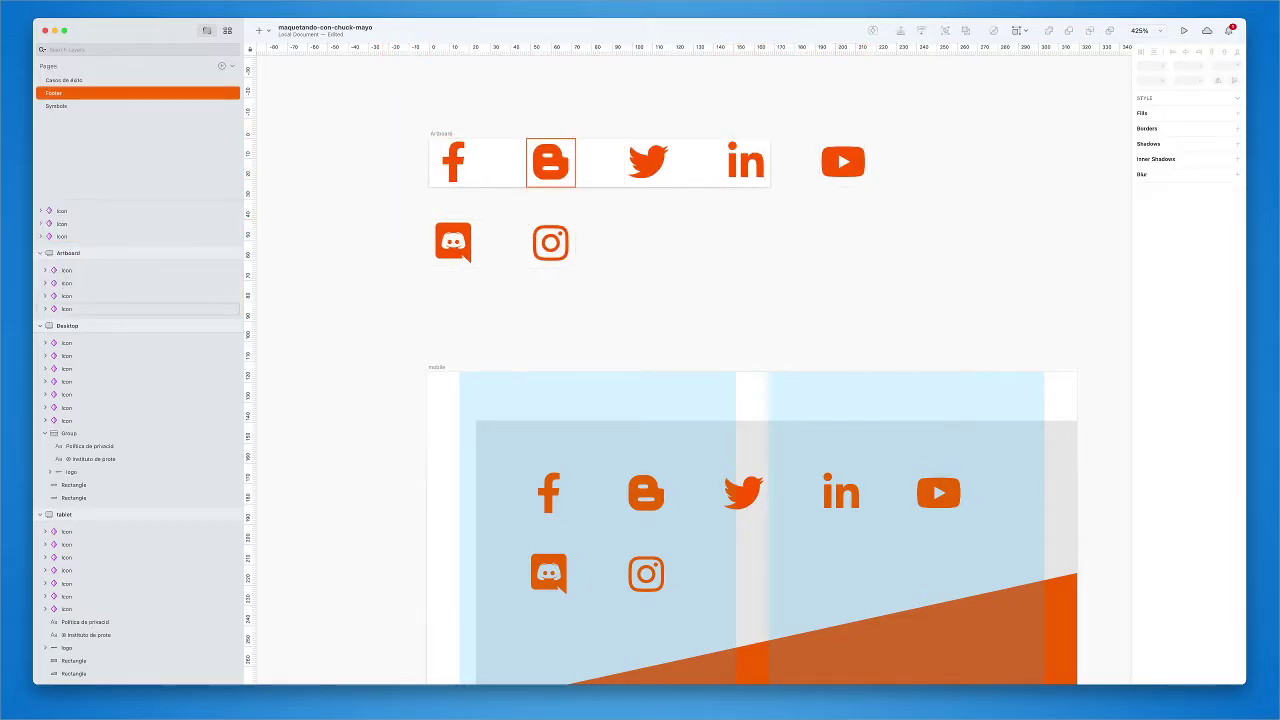
# Line up the Blogger, Twitter, LinkedIn, YouTube, Discord and Instagram icons edge to edge after the Facebook icon, filling the new artboard.
pyautogui.moveTo(550, 162); pyautogui.dragTo(502, 162)
pyautogui.moveTo(648, 162); pyautogui.dragTo(550, 162)
pyautogui.click(745, 162)
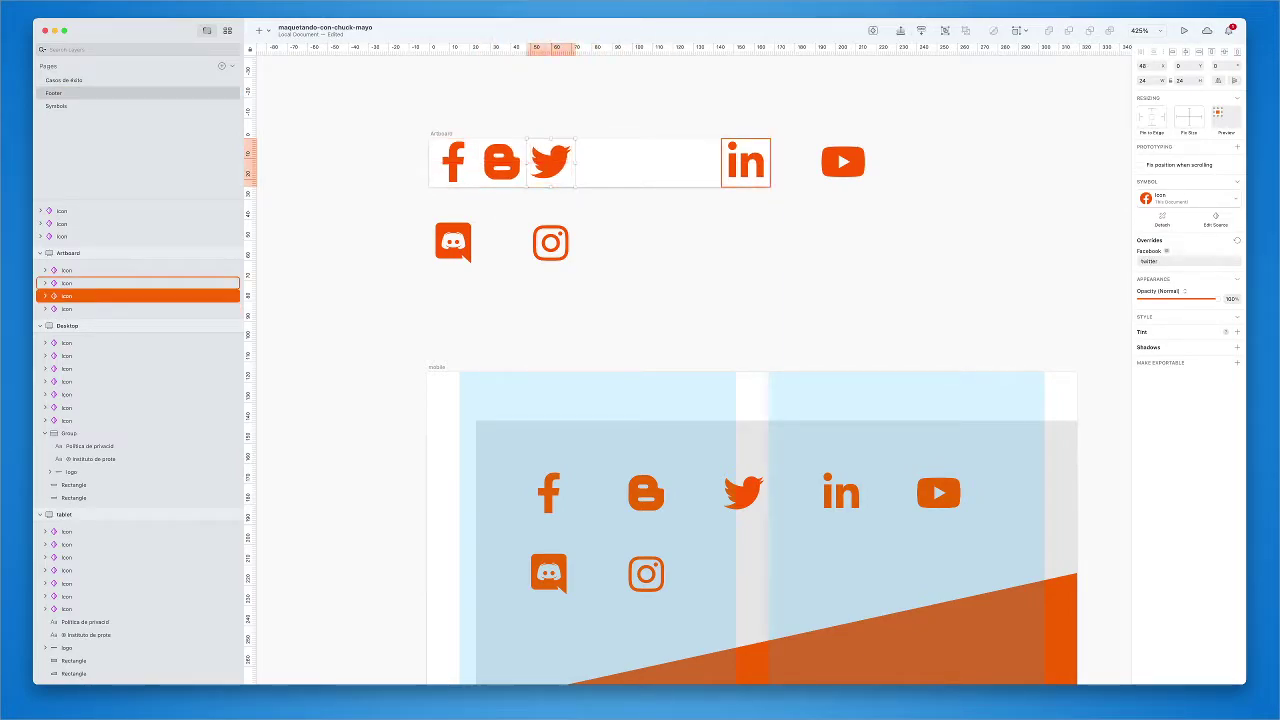
pyautogui.moveTo(745, 162); pyautogui.dragTo(600, 160)
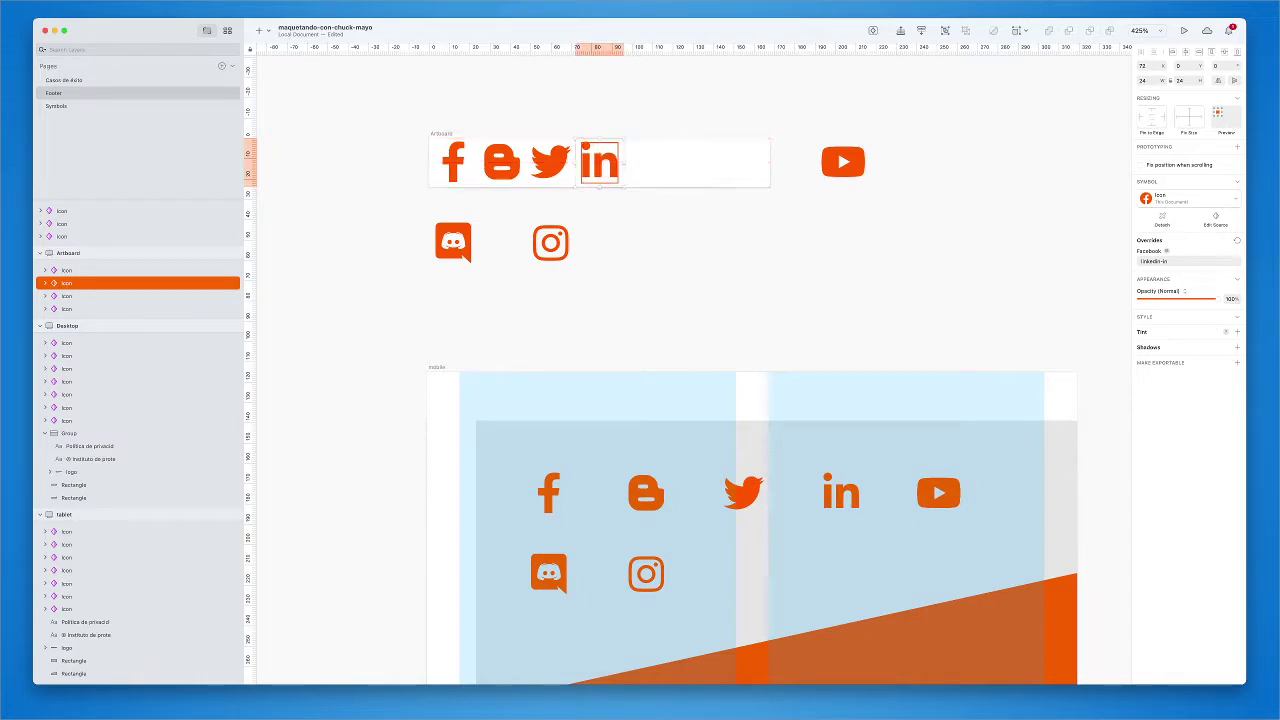
pyautogui.moveTo(843, 162); pyautogui.dragTo(648, 162)
pyautogui.moveTo(453, 242); pyautogui.dragTo(697, 161)
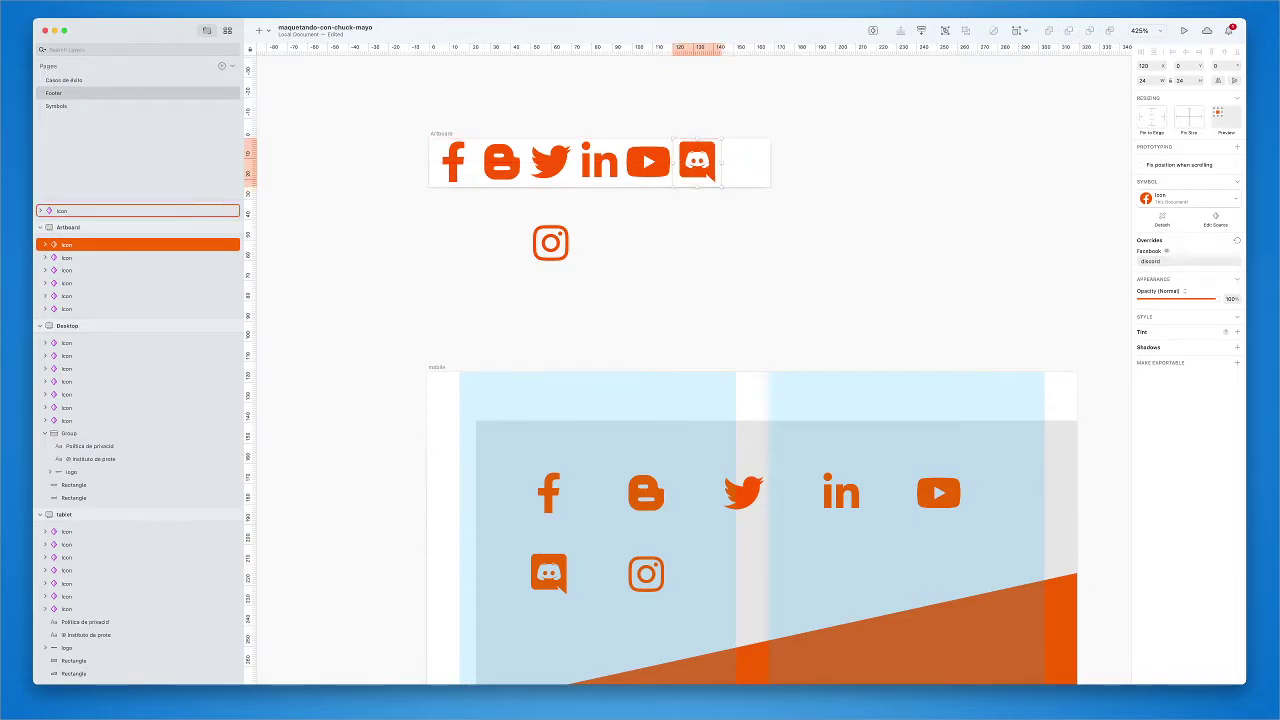
pyautogui.moveTo(551, 243); pyautogui.dragTo(746, 162)
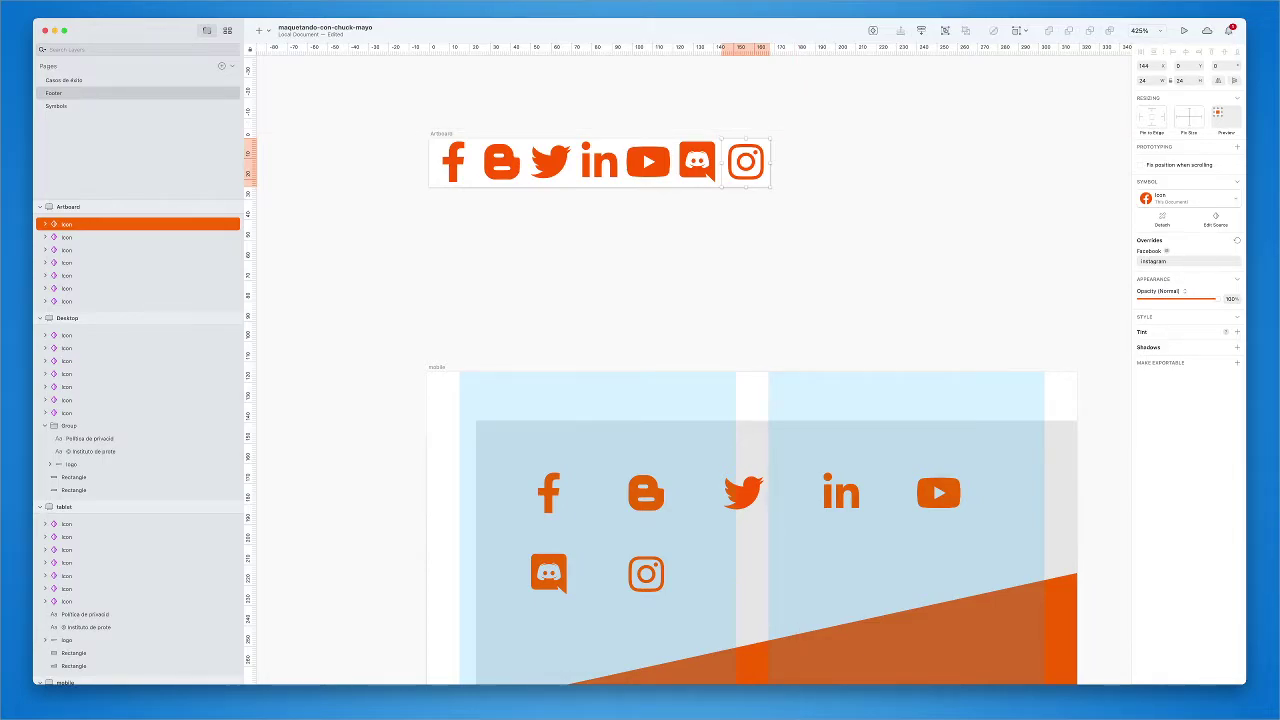
# Rename the new artboard as sprite-social and make it exportable as SVG at 1x.
pyautogui.press('Escape')
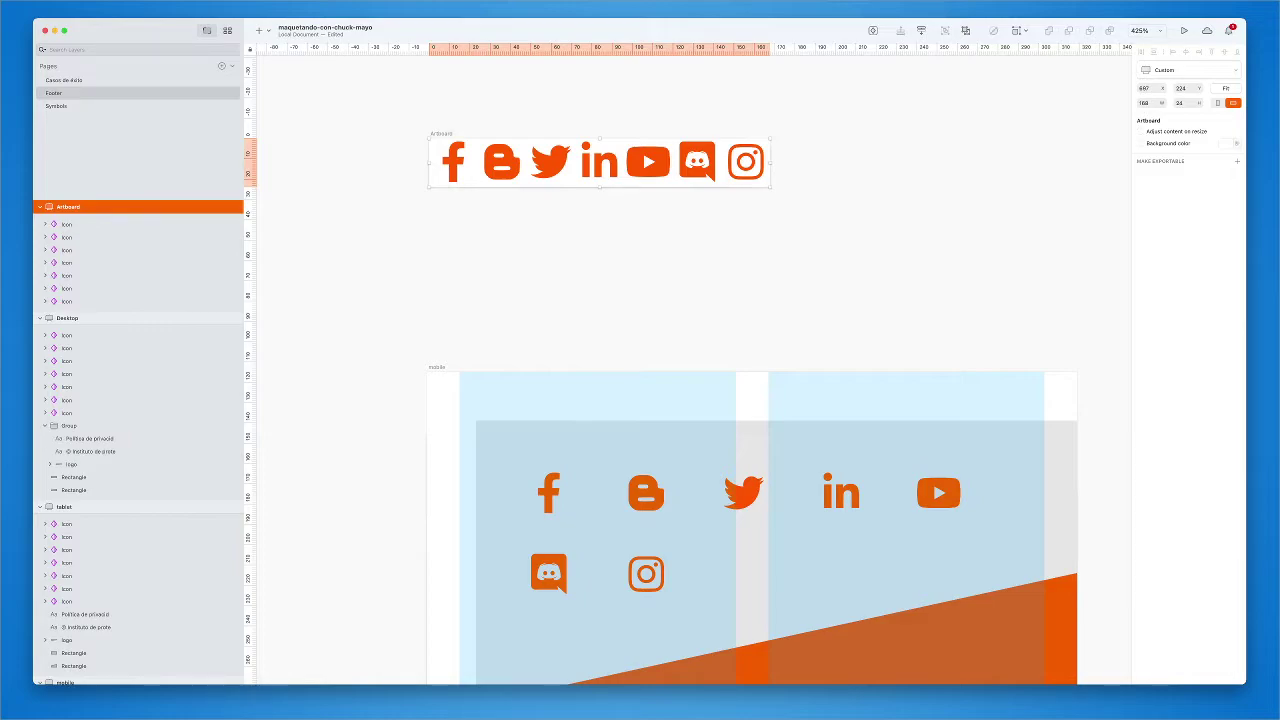
pyautogui.press('super+r')
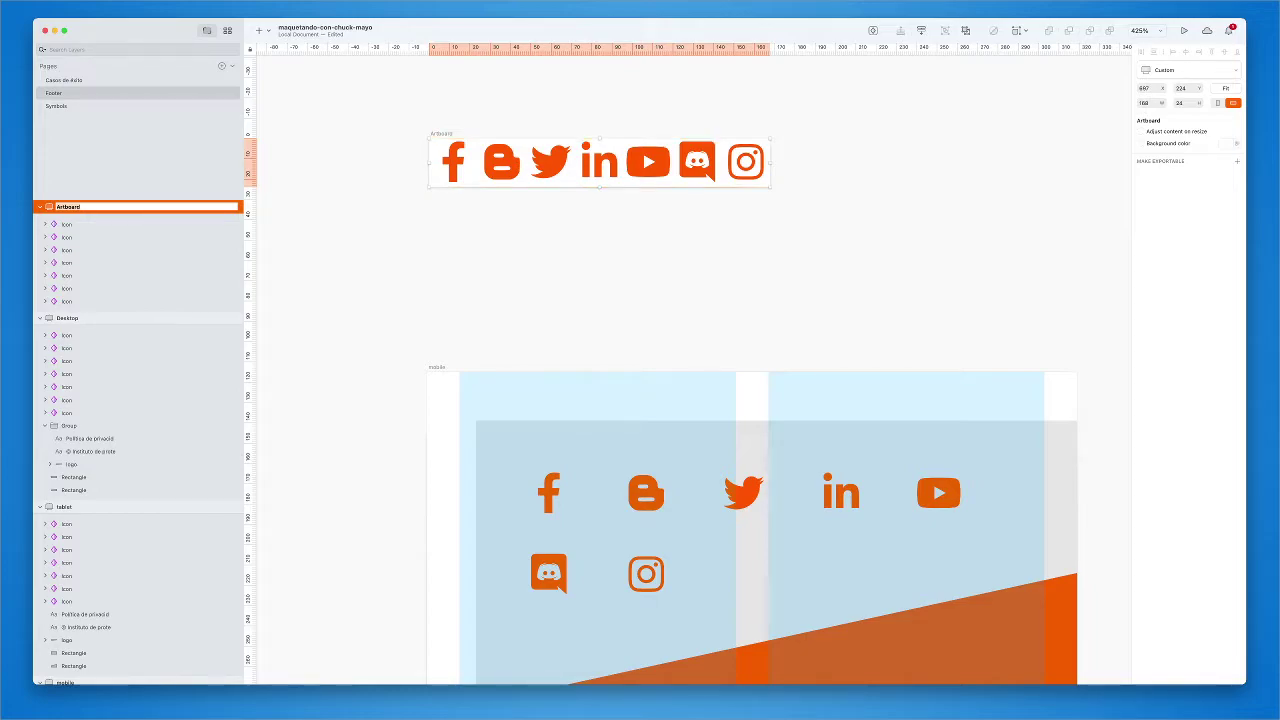
pyautogui.press('Return')
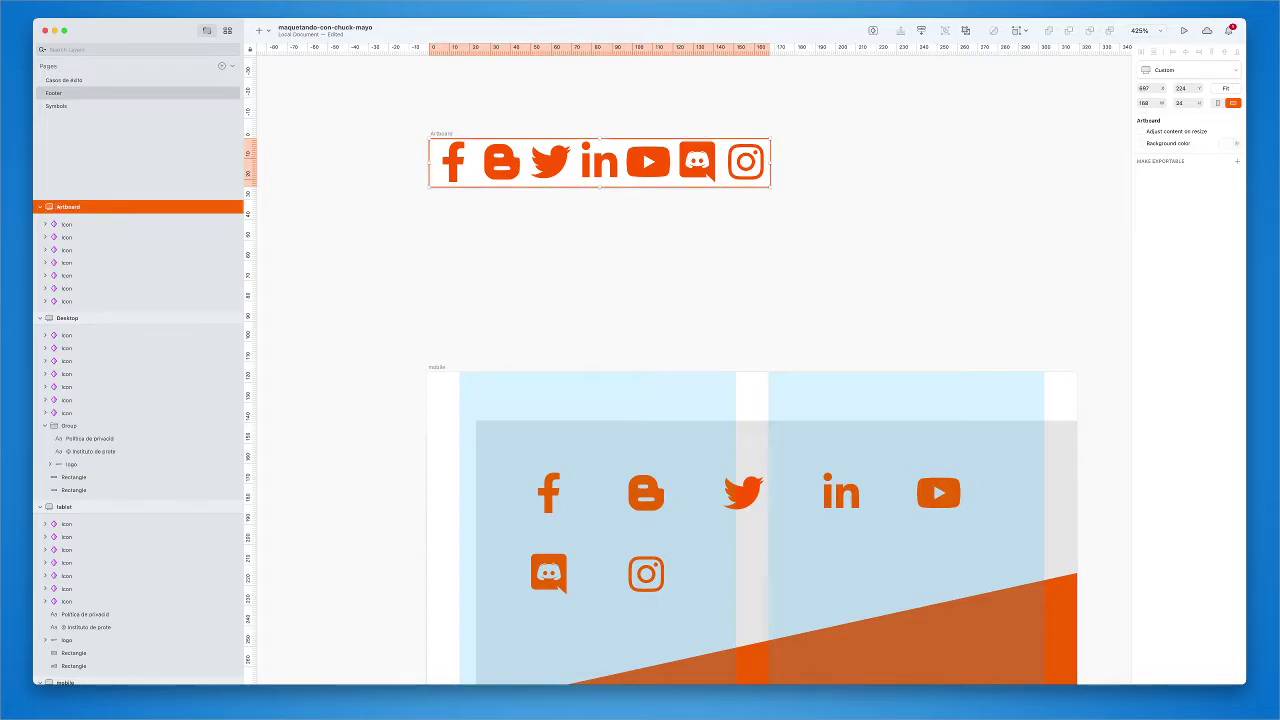
pyautogui.press('super+r')
pyautogui.write('s')
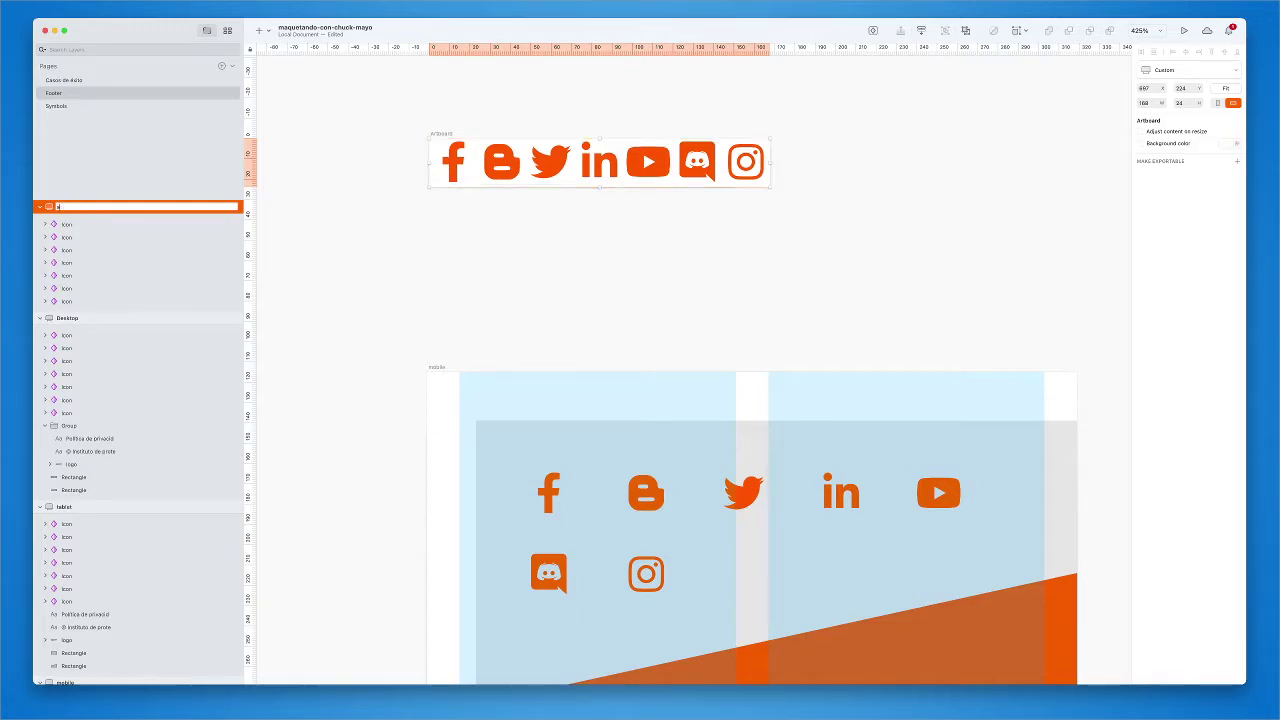
pyautogui.write('prits-social')
pyautogui.press('Return')
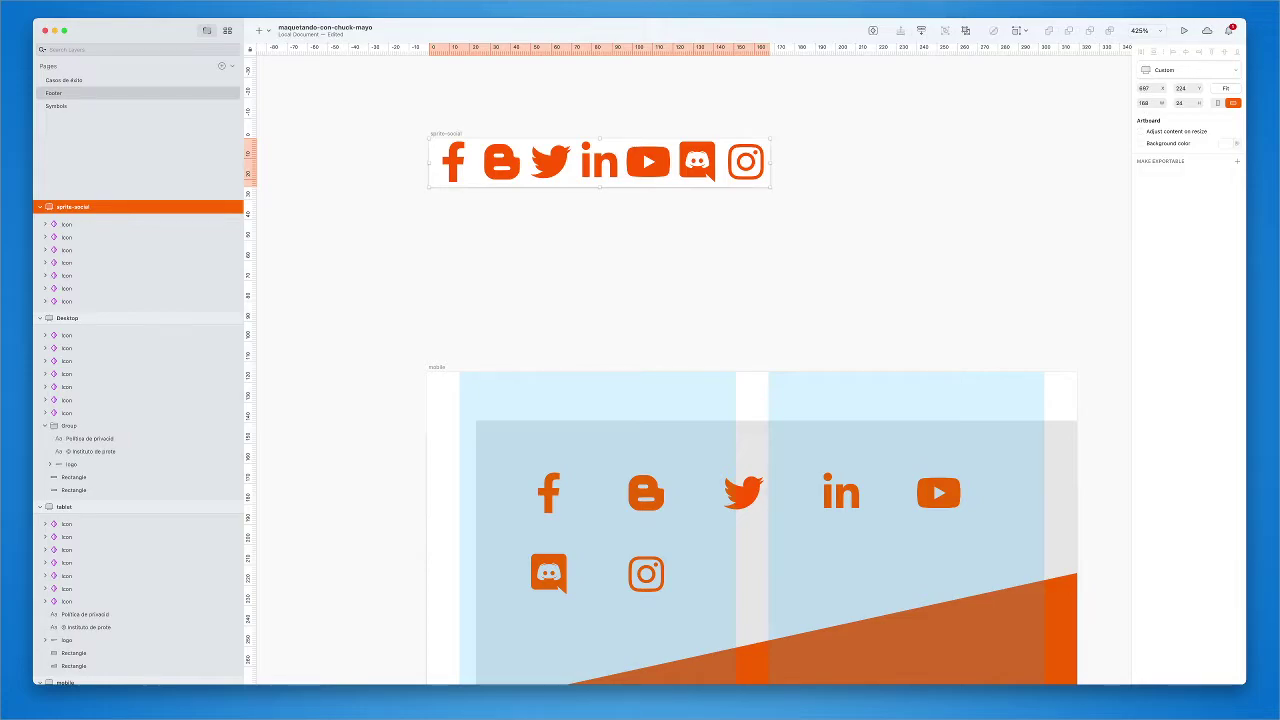
pyautogui.click(1237, 161)
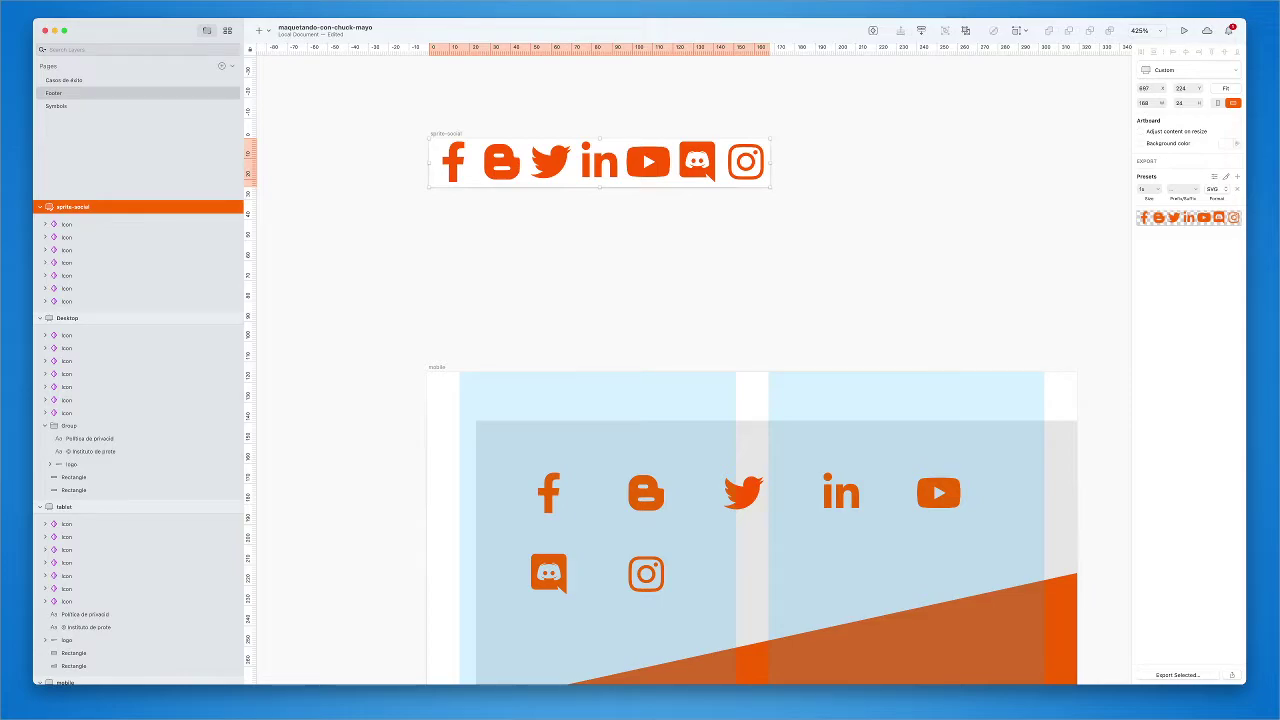
pyautogui.click(1213, 189)
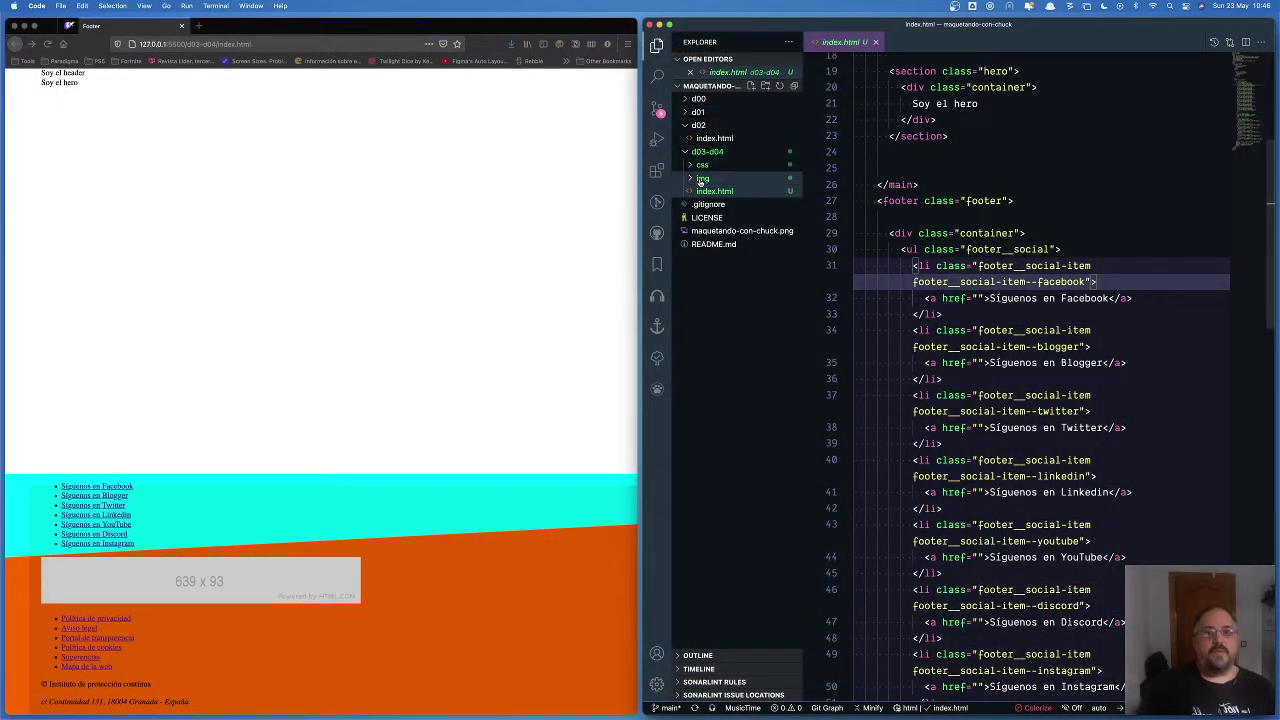
# Switch to Visual Studio Code, expand the img folder in d03-d04 and highlight the footer__social class name in index.html.
pyautogui.click(701, 179)
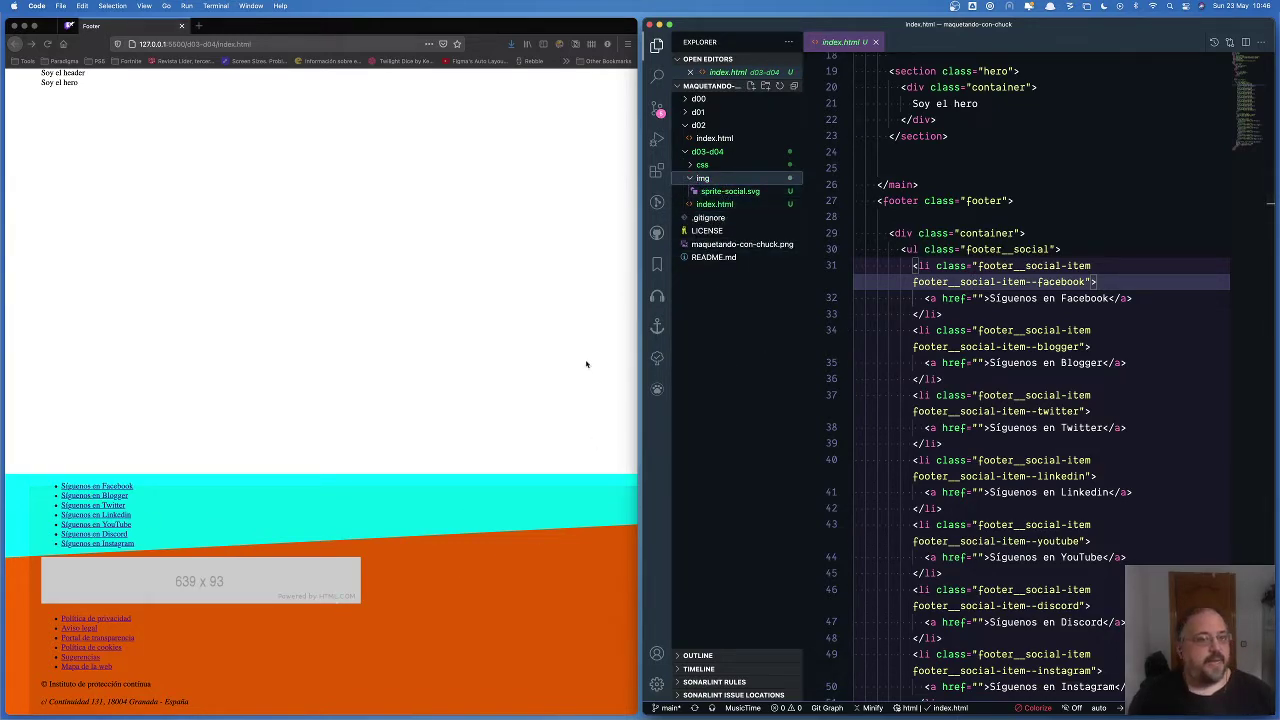
pyautogui.doubleClick(993, 249)
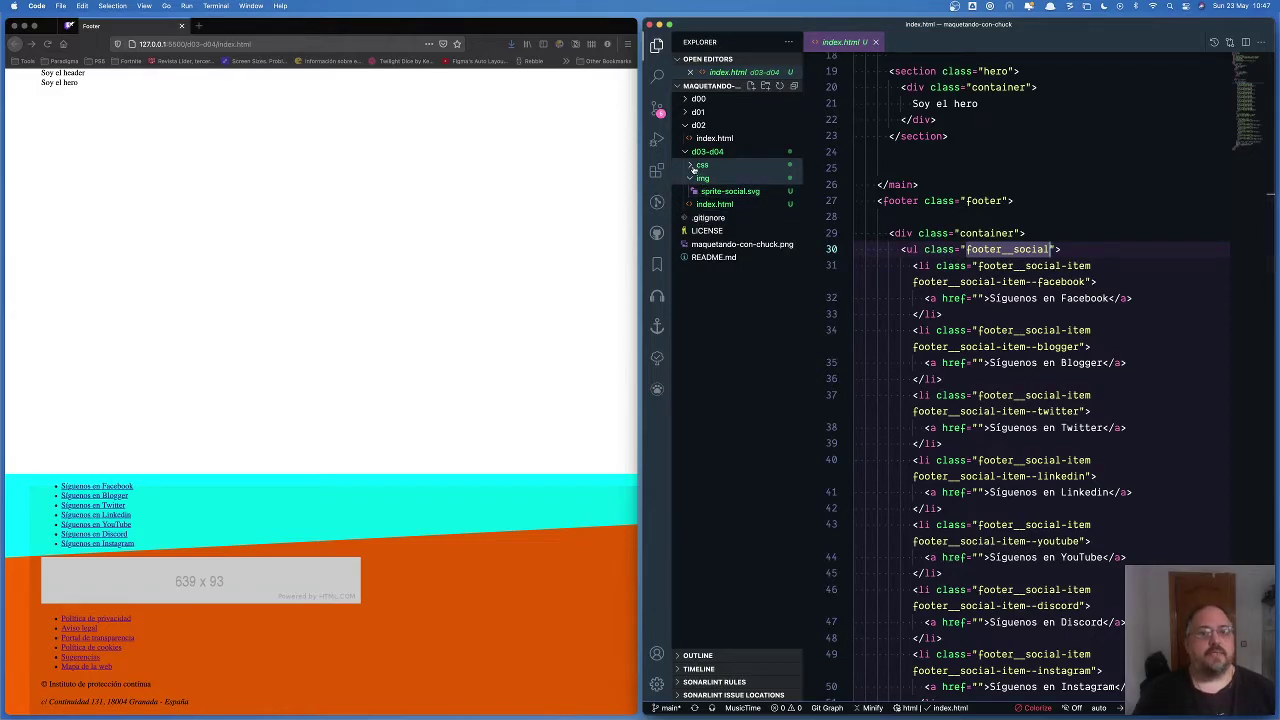
pyautogui.scroll(-2, 980, 289)
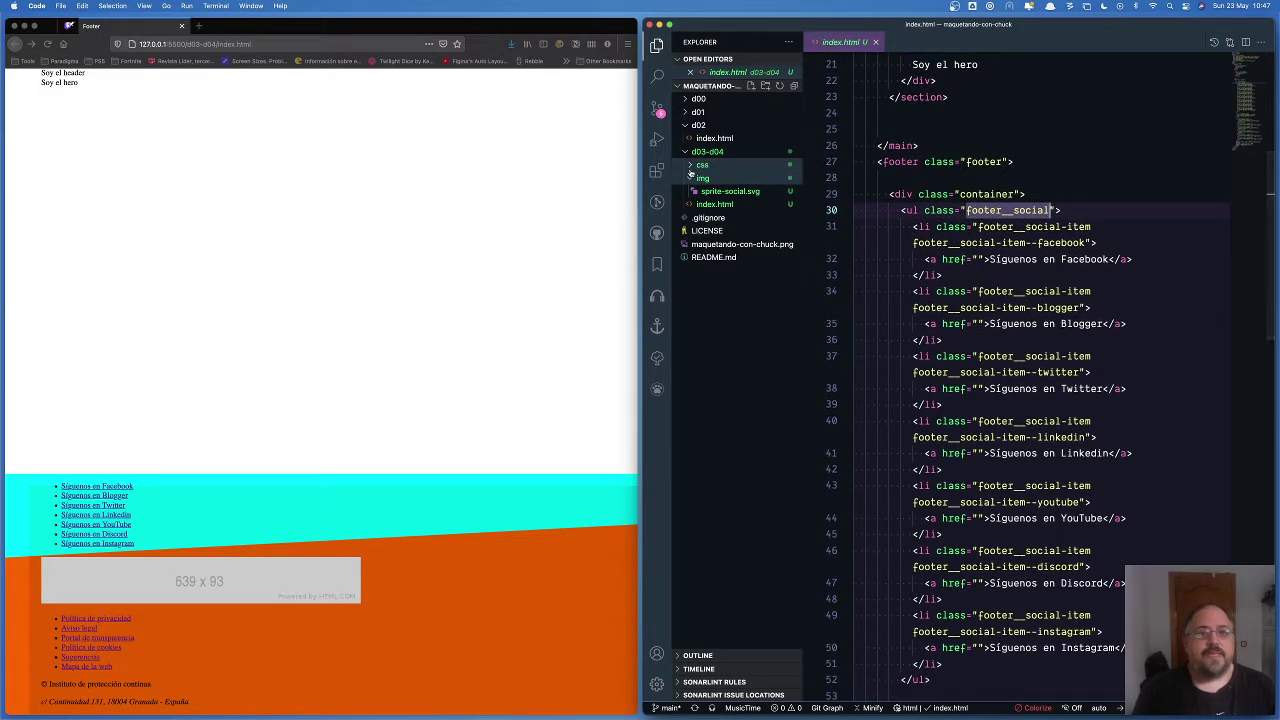
# Open styles.css from the css folder and look at the footer rules and media queries at its end.
pyautogui.click(708, 166)
pyautogui.click(710, 178)
pyautogui.scroll(-10, 1005, 241)
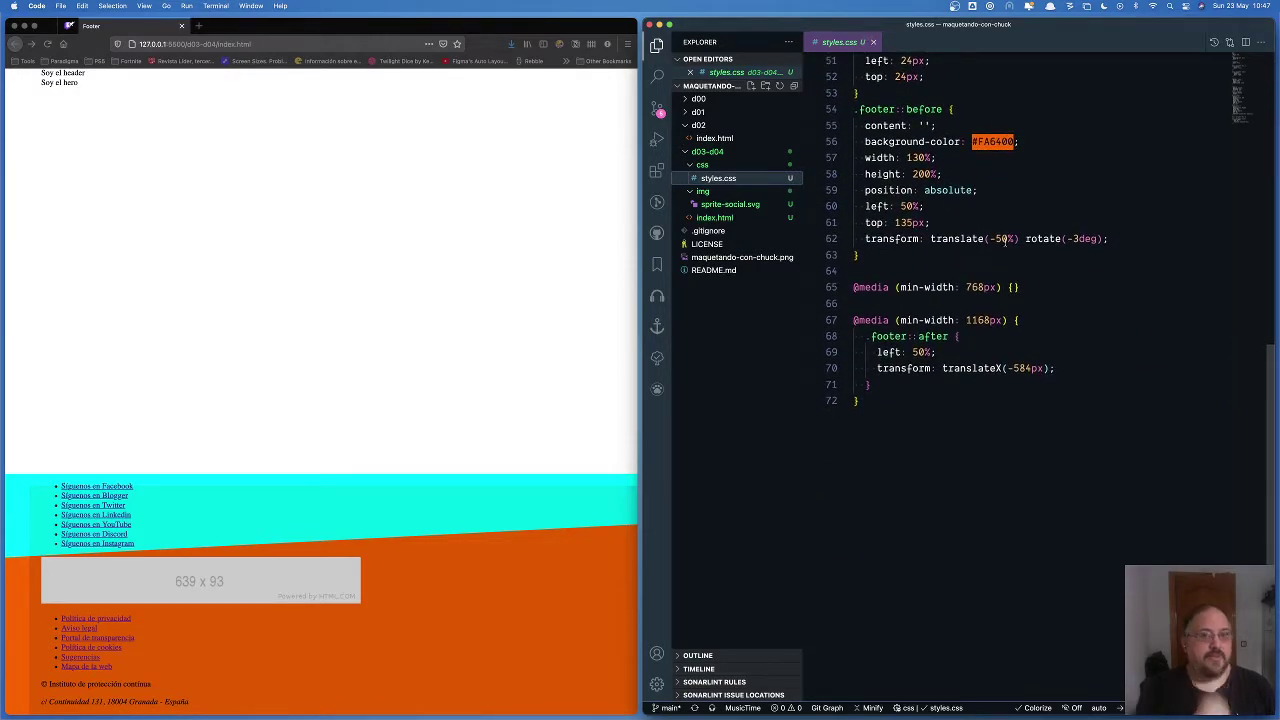
# Return to index.html and select the whole footer__social list, from its opening to its closing ul tag.
pyautogui.click(718, 217)
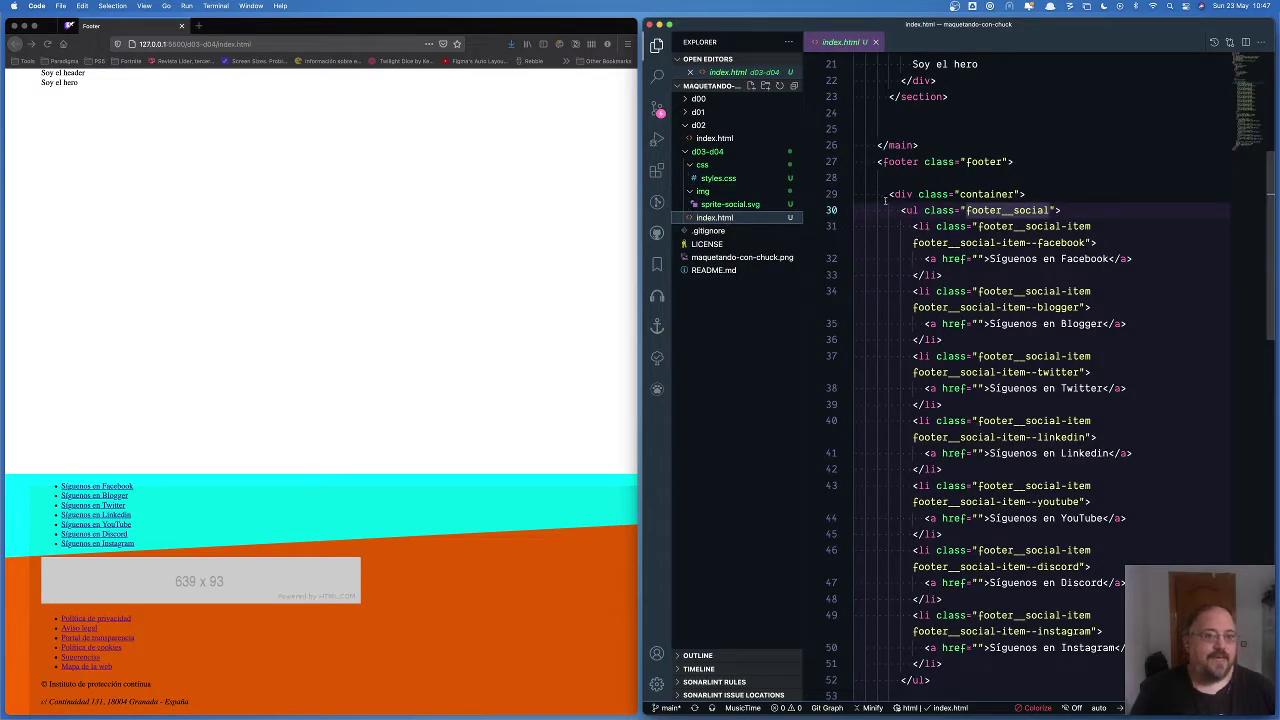
pyautogui.scroll(-5, 911, 288)
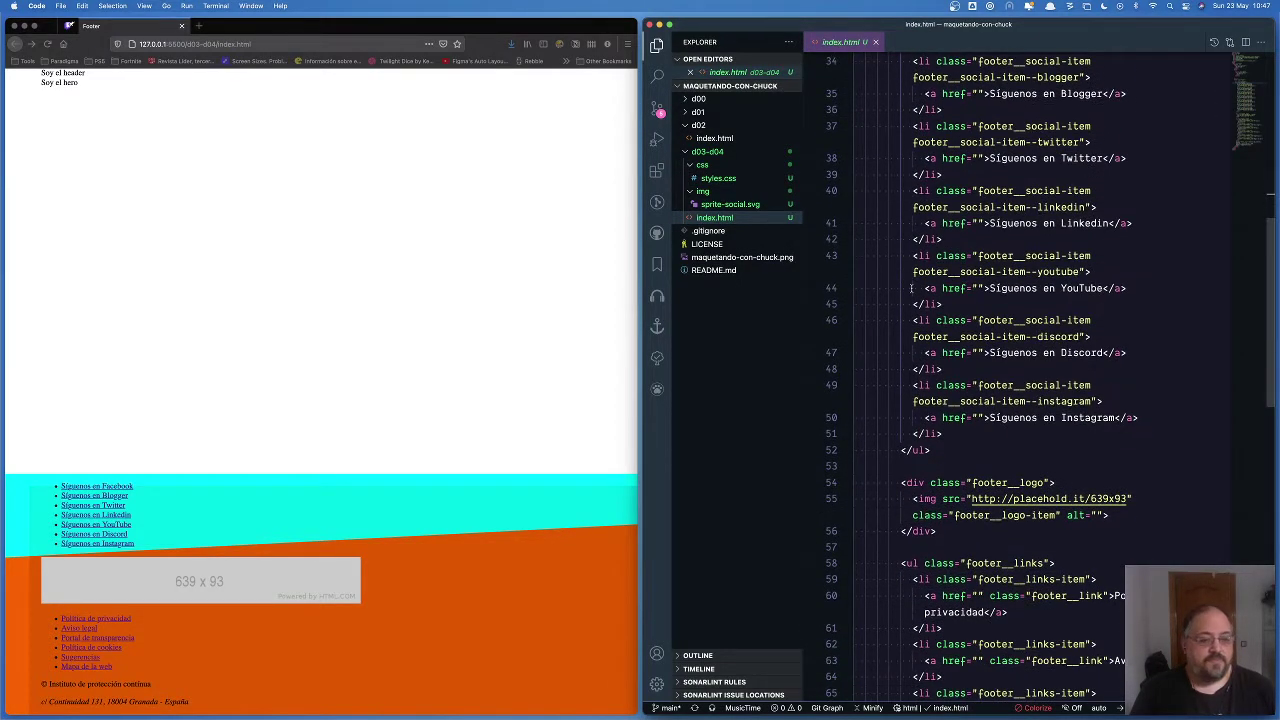
pyautogui.scroll(-3, 911, 288)
pyautogui.scroll(8, 911, 288)
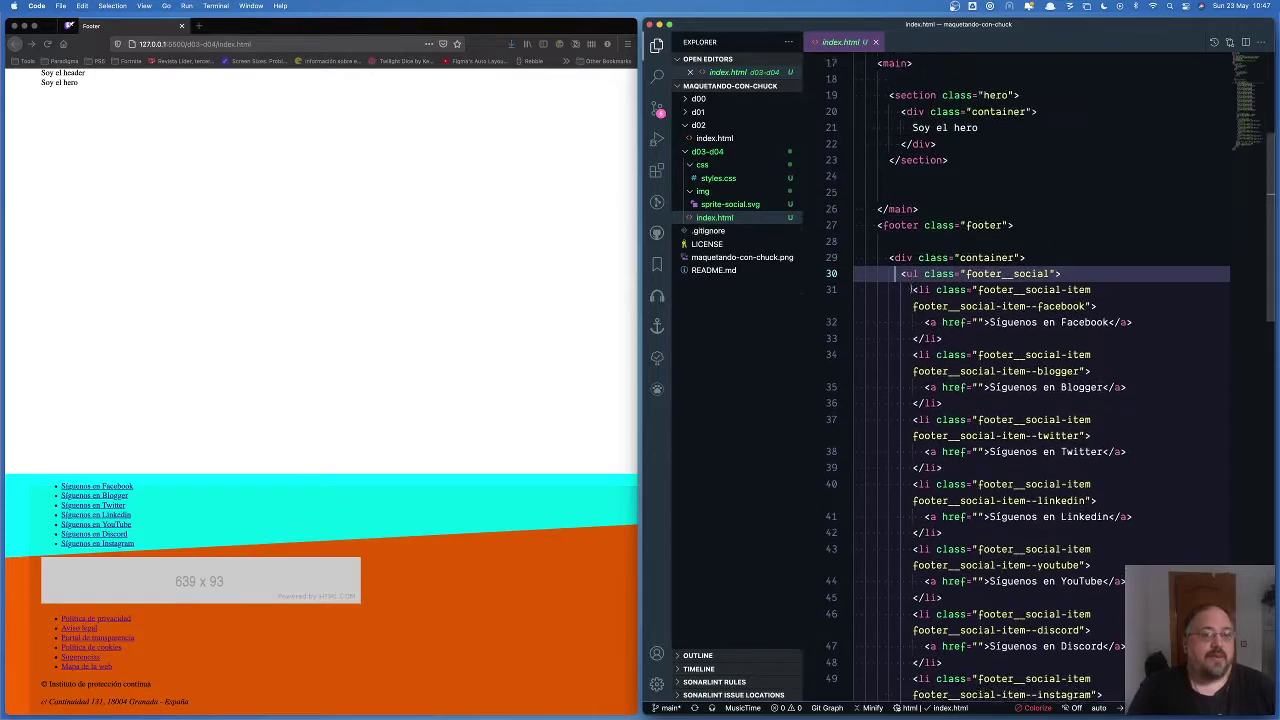
pyautogui.scroll(-5, 911, 289)
pyautogui.keyDown('shift'); pyautogui.click(939, 522); pyautogui.keyUp('shift')
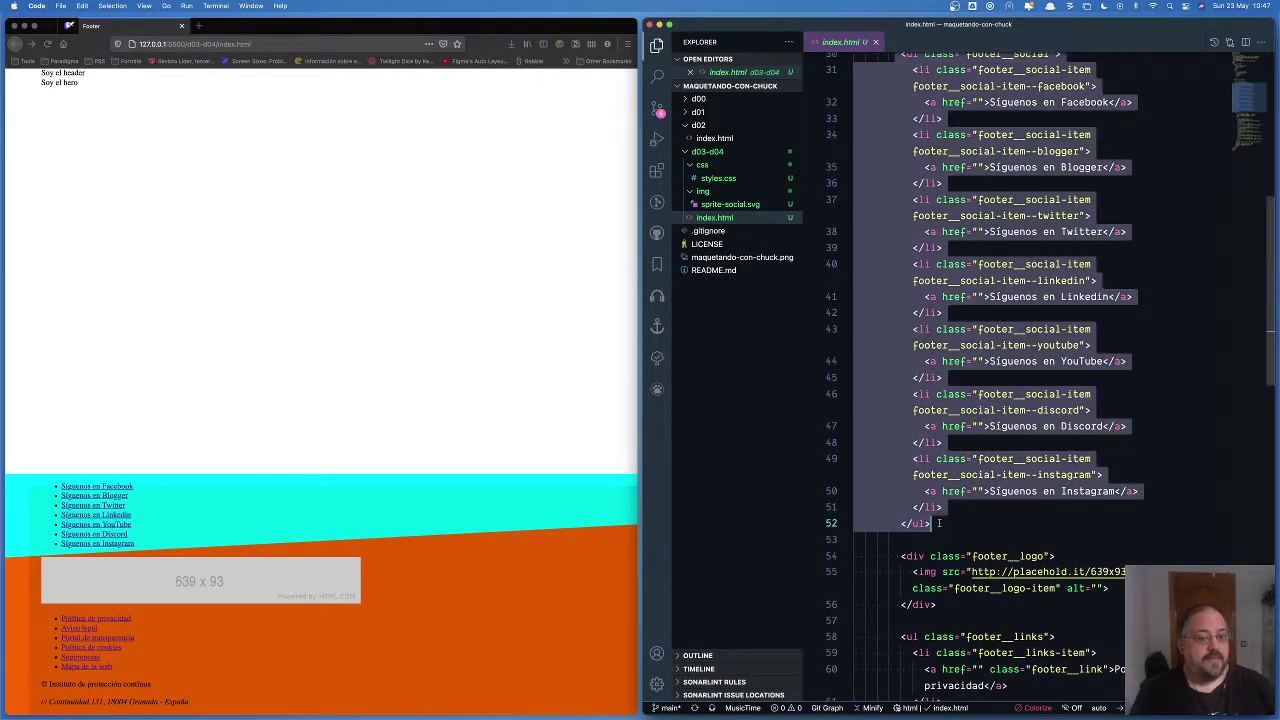